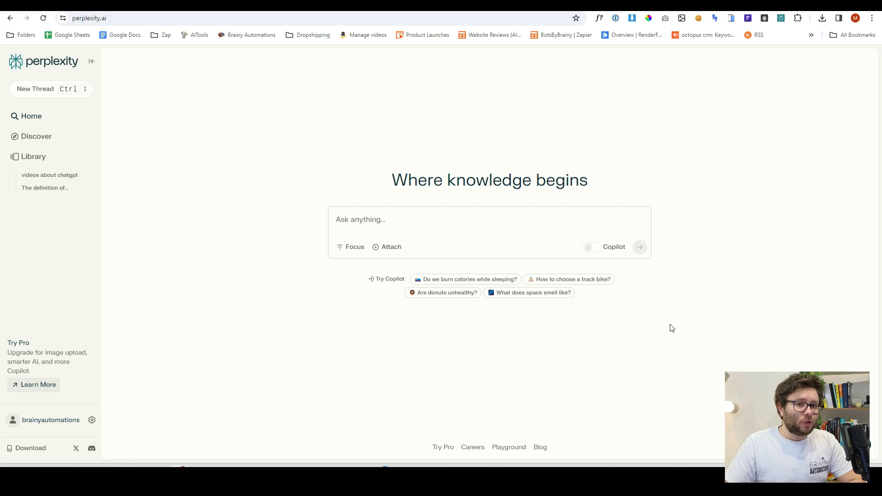
Check Perplexity's Focus source options, then toggle Copilot on and back off
click(360, 249)
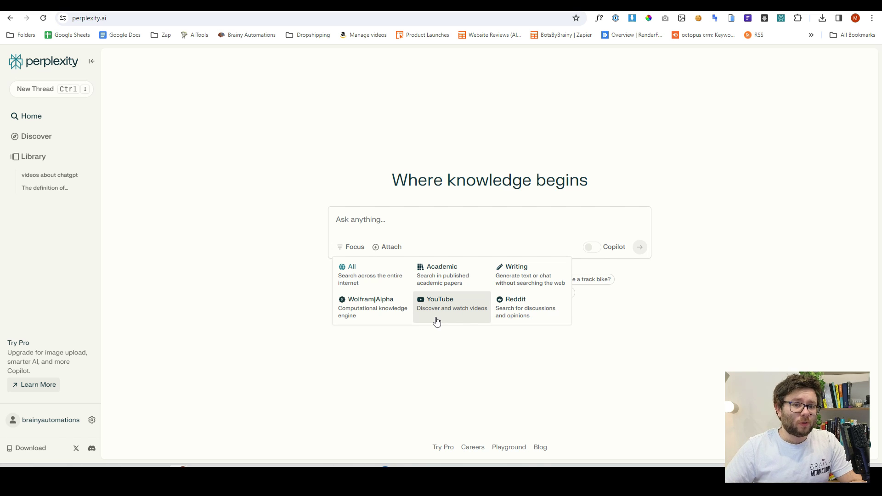
click(618, 289)
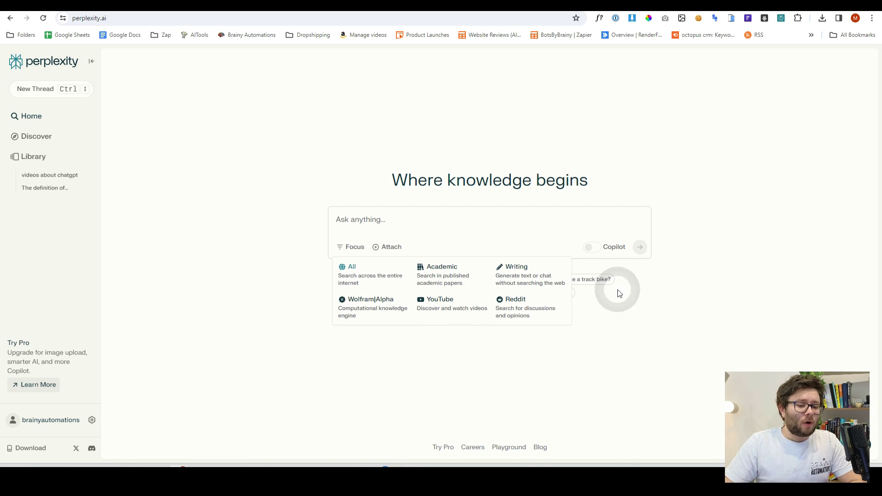
click(595, 250)
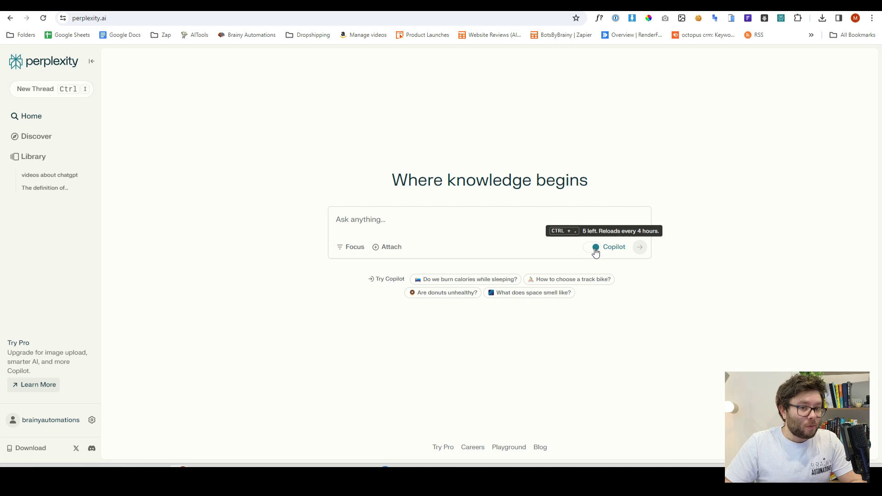
click(596, 251)
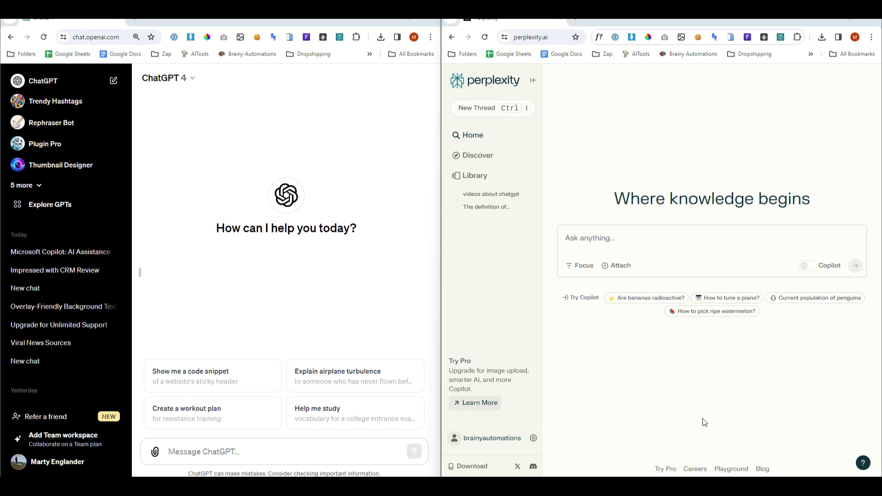
Ask Perplexity and ChatGPT 'Are bananas radioactive?' and select ChatGPT's full reply
click(642, 302)
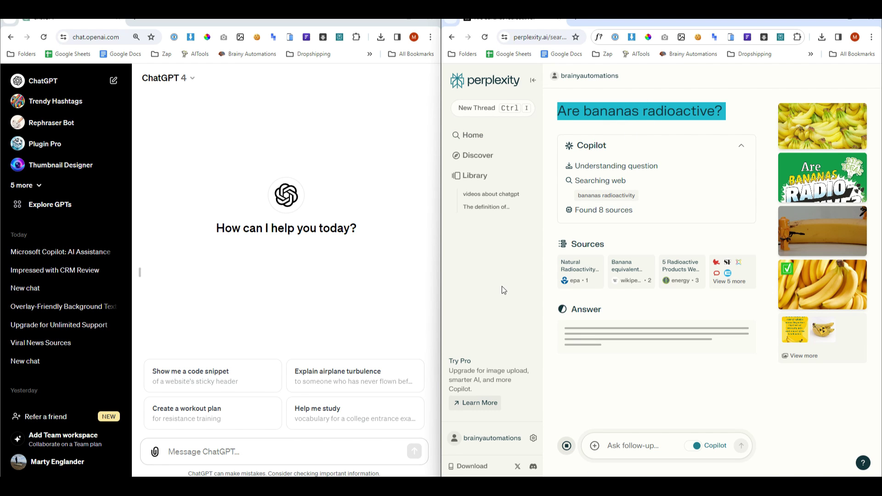
click(376, 452)
text(Are bananas radioactive?)
click(413, 452)
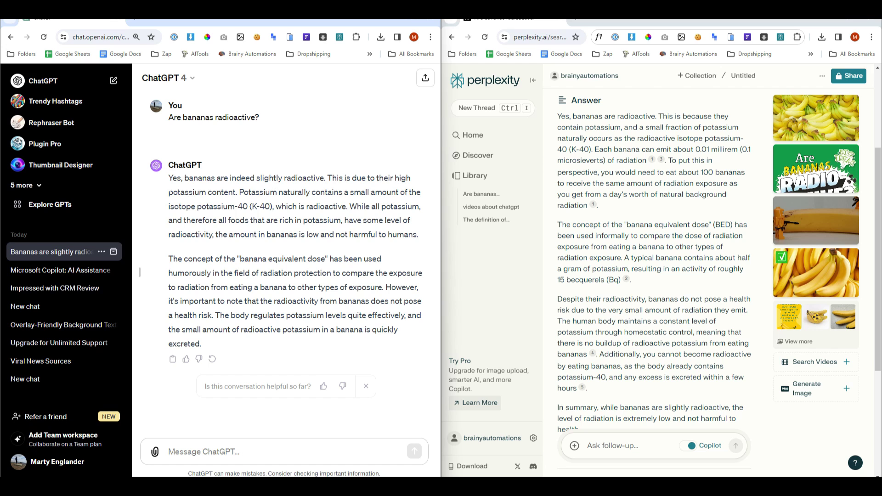
drag(169, 178, 292, 340)
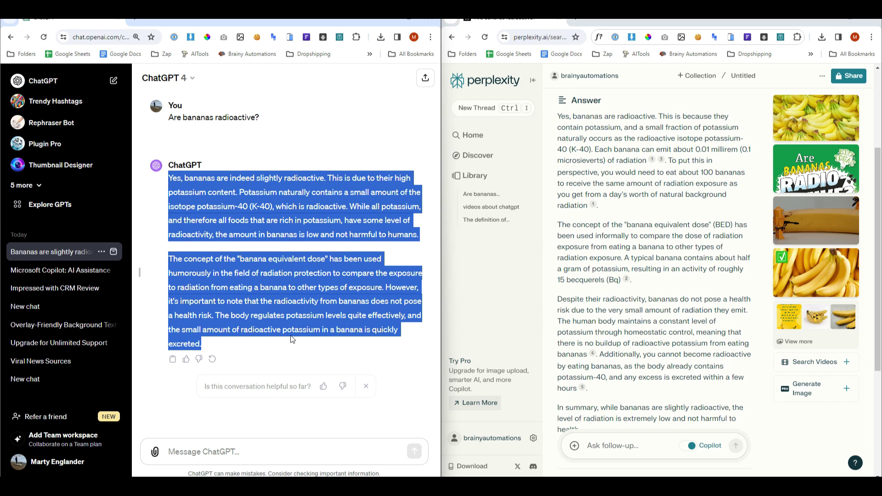
Open Perplexity's related question 'what is the amount of radiation in a banana'
scroll(476, 216, up, 3)
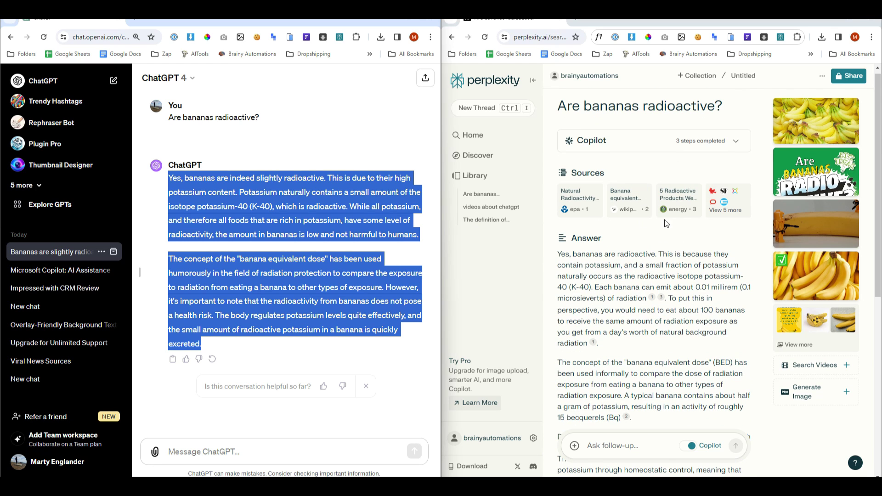
scroll(667, 224, down, 1)
scroll(659, 255, down, 6)
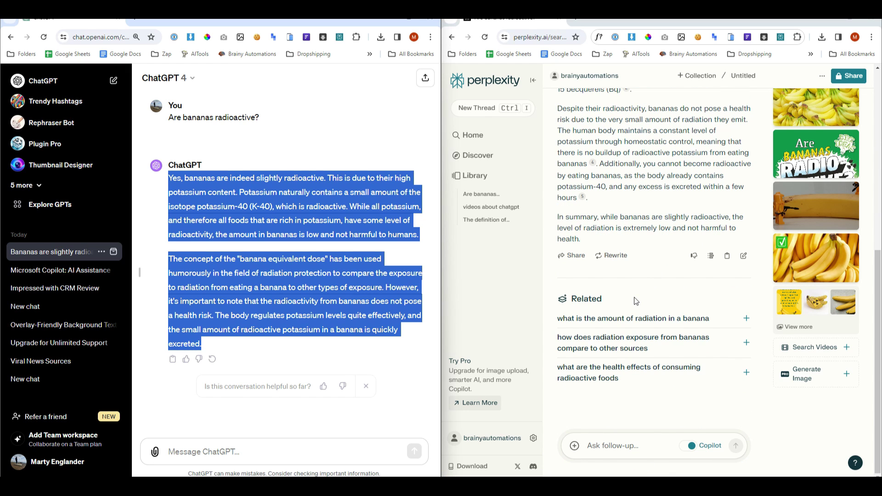
click(634, 318)
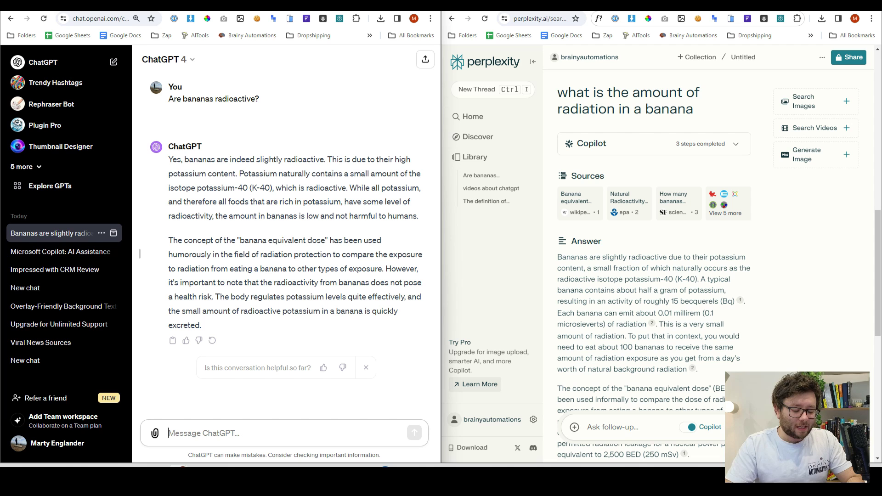
Ask ChatGPT 'give us a reference for this' about its banana answer
text(give us a reference for this)
key(Return)
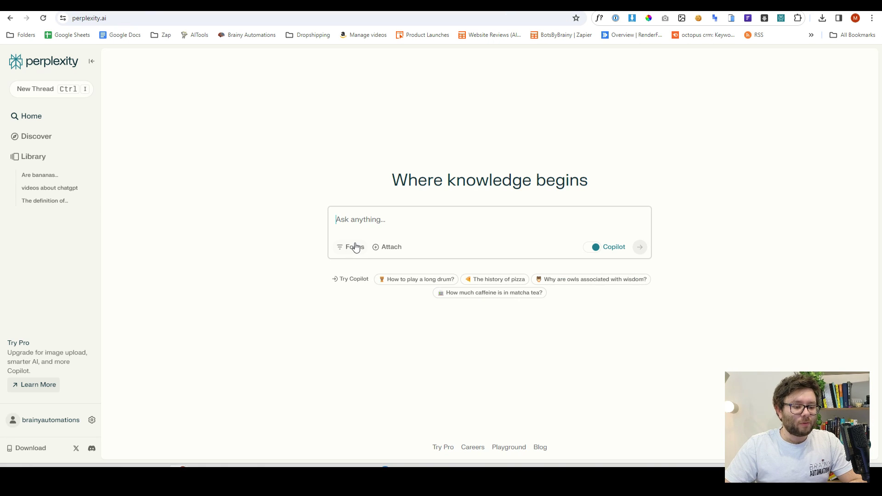
Set Perplexity's focus to YouTube and paste 'find me videos about the latest cameras in 2023'
click(355, 247)
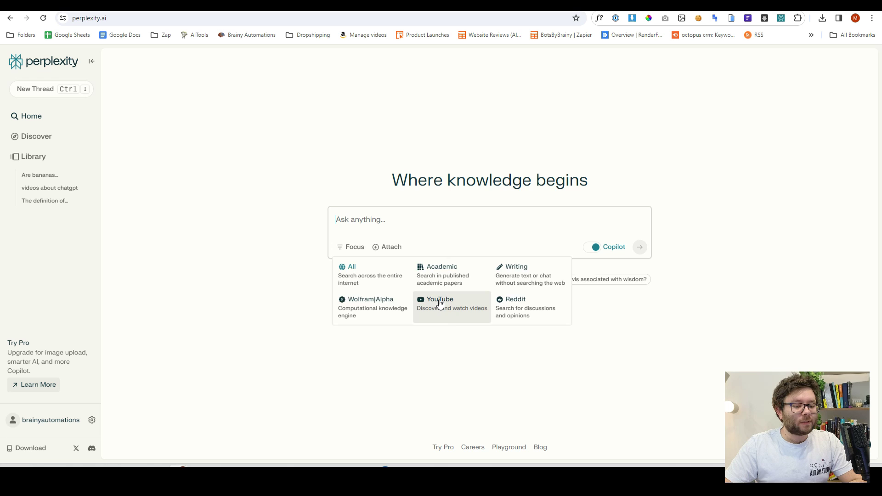
click(418, 315)
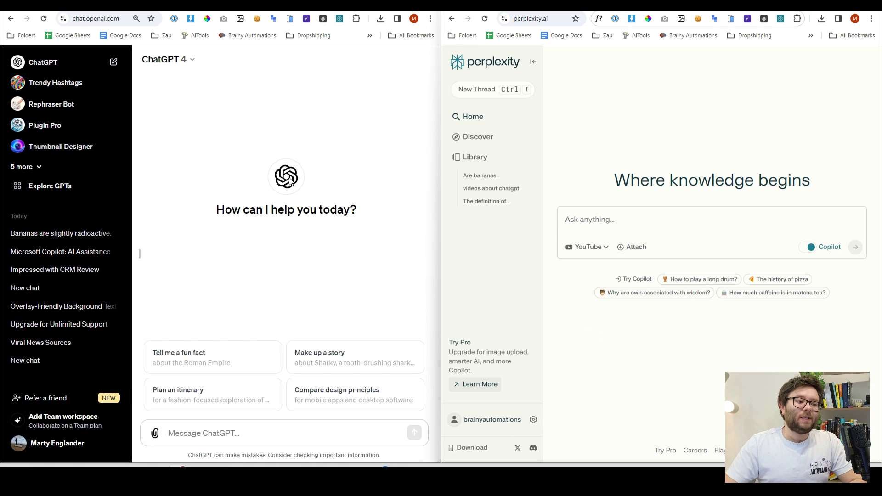
text(find me videos about the latest cameras in 2023)
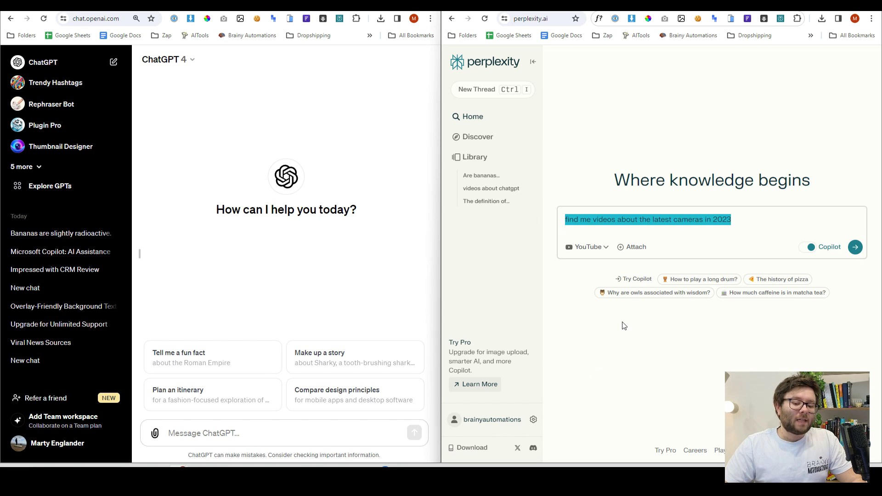
click(622, 325)
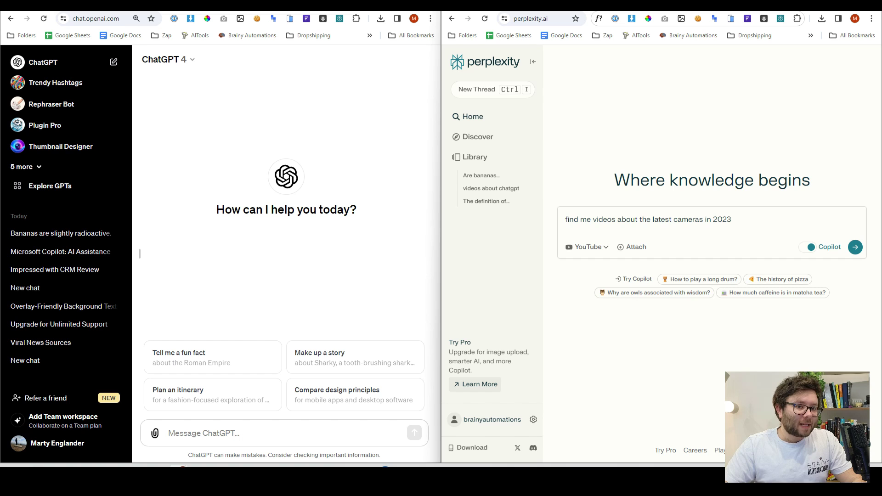
Copy the camera query into ChatGPT and submit it in both Perplexity and ChatGPT
triple_click(630, 222)
key(ctrl+c)
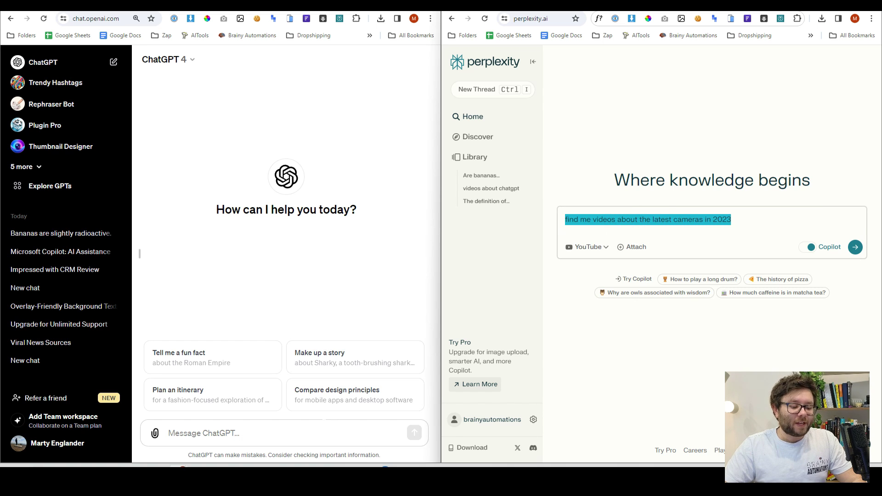
click(317, 428)
key(ctrl+v)
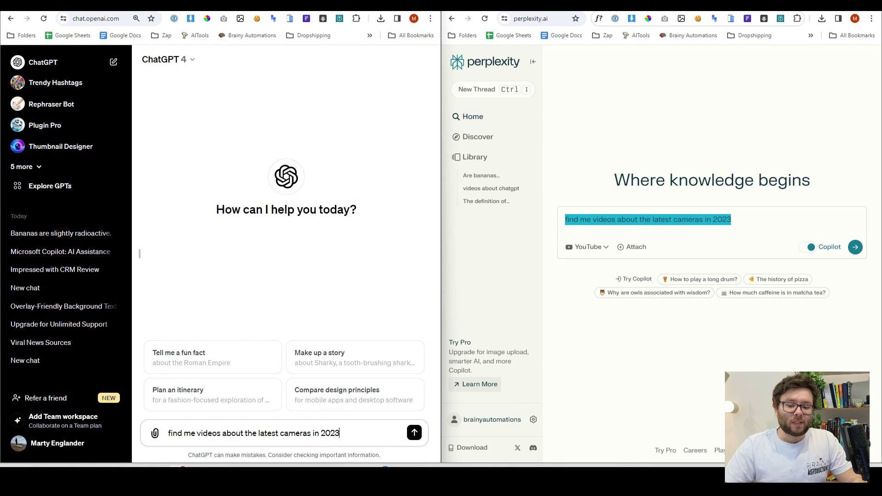
click(855, 247)
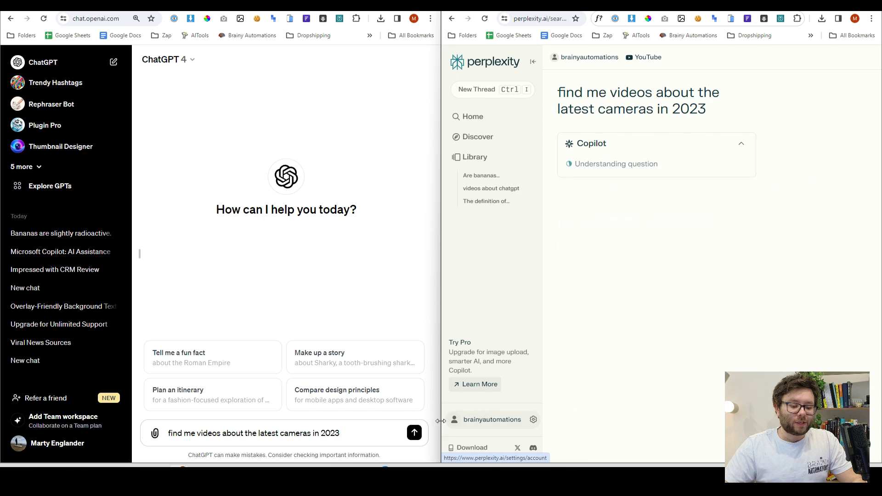
click(414, 433)
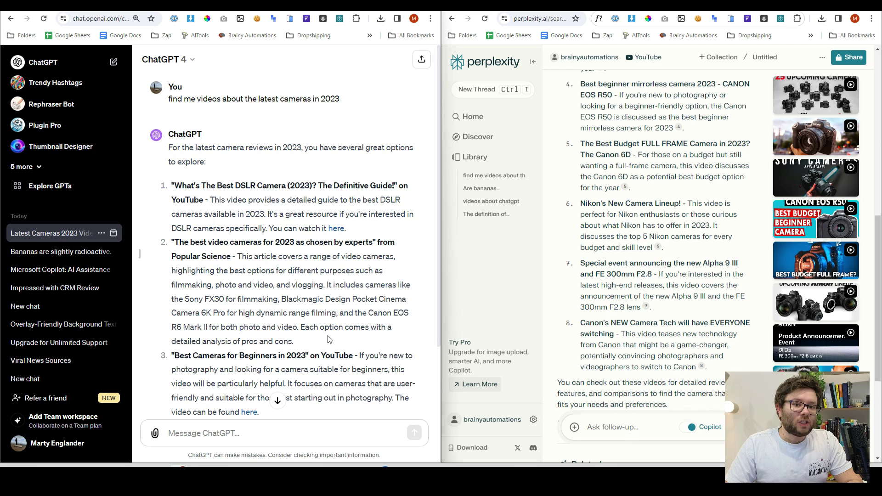
scroll(328, 340, down, 1)
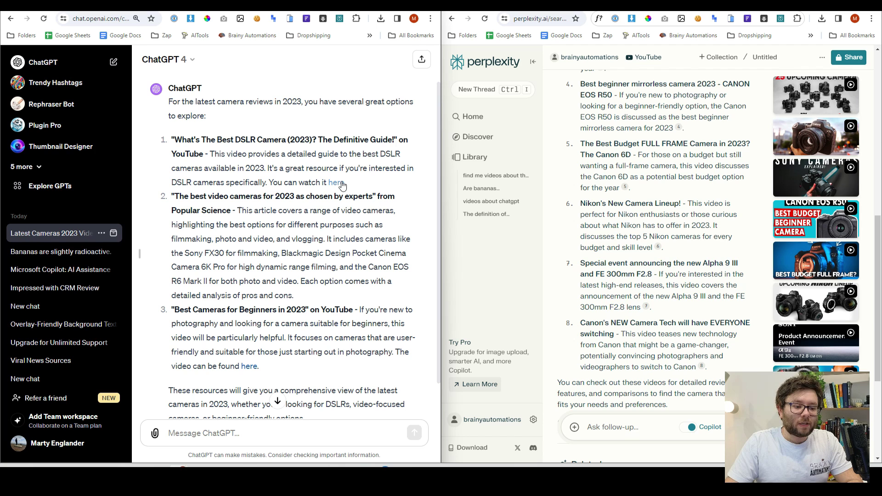
scroll(335, 239, up, 1)
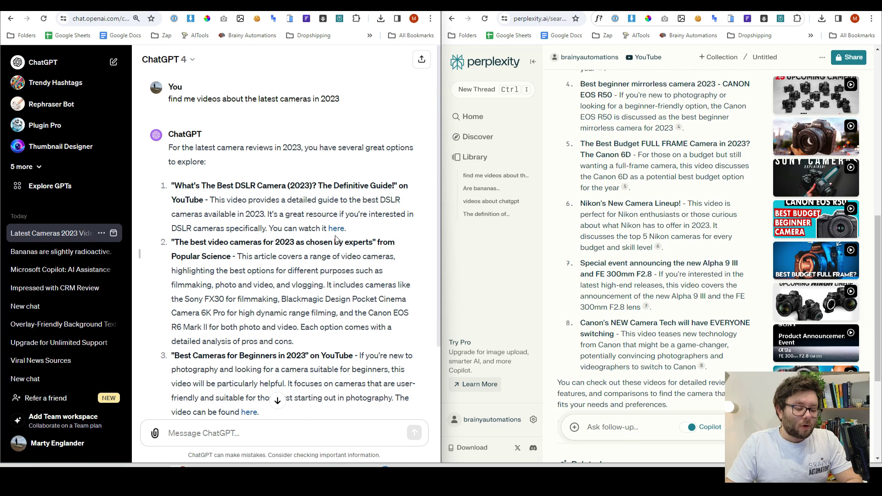
scroll(309, 209, down, 1)
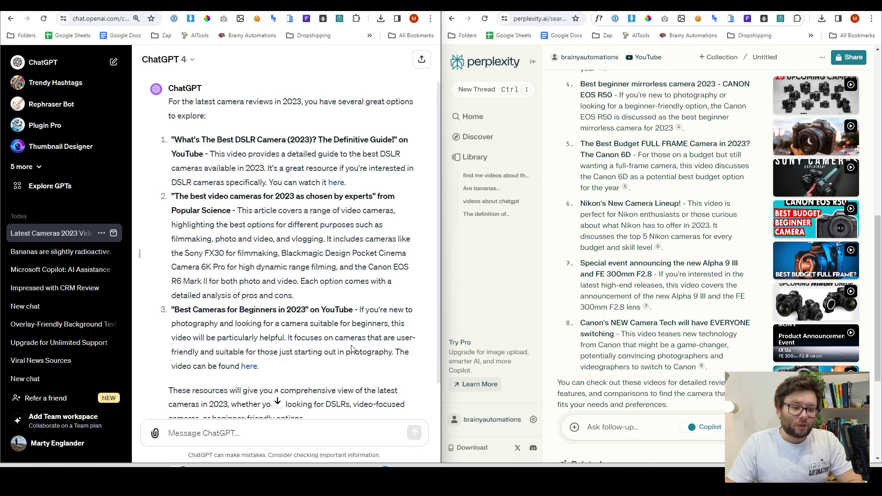
drag(215, 239, 286, 267)
click(284, 267)
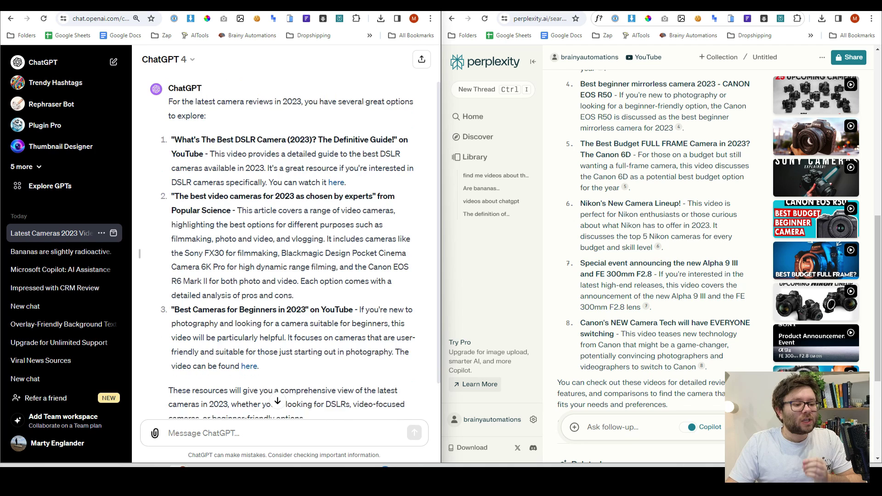
scroll(285, 267, up, 1)
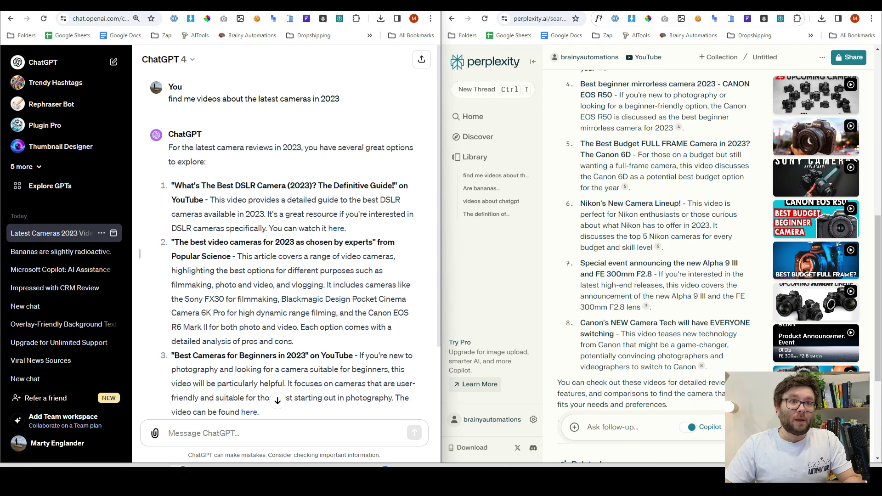
scroll(652, 248, up, 10)
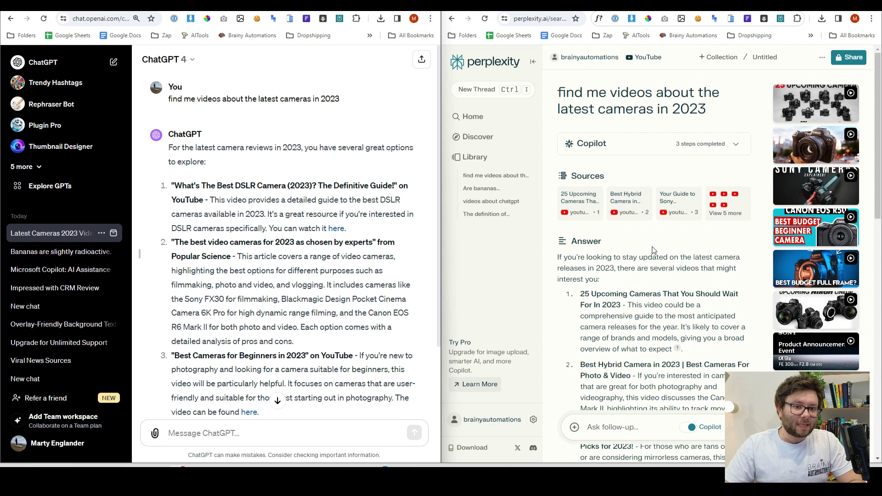
scroll(653, 250, down, 4)
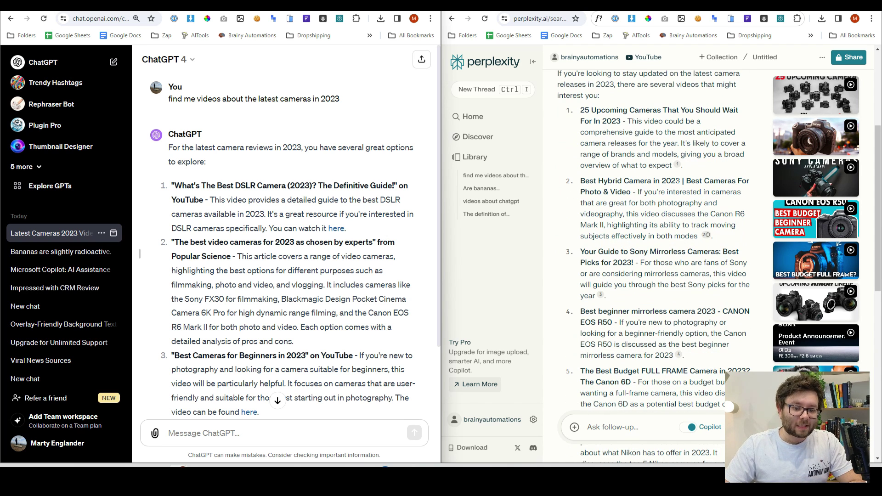
click(678, 164)
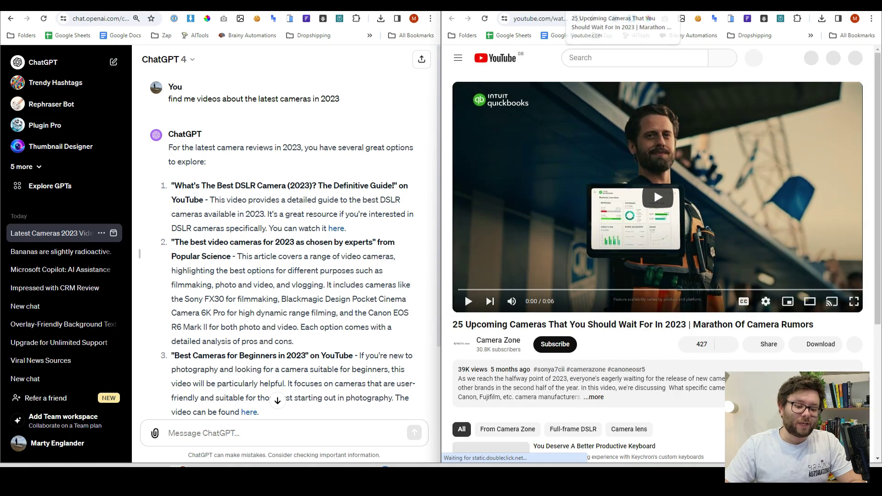
key(alt+Left)
scroll(686, 219, down, 3)
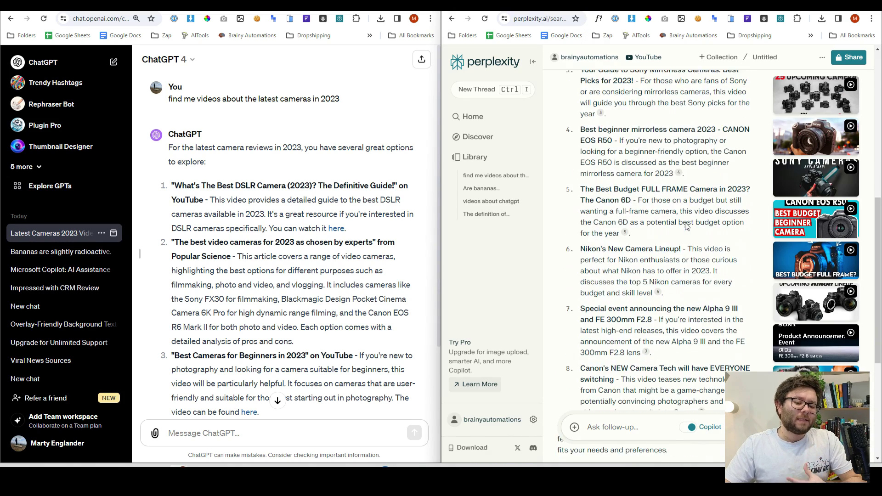
scroll(686, 214, up, 8)
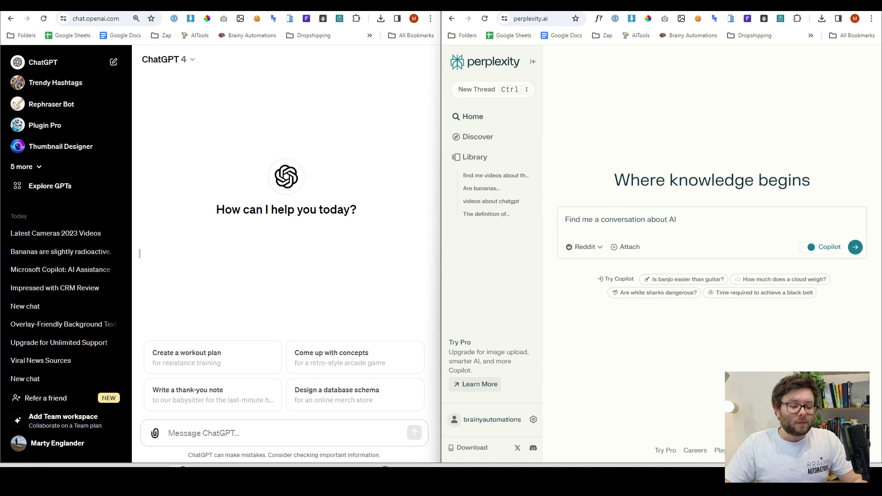
In new threads, send 'Find me a conversation about AI on reddit' to ChatGPT and Reddit-focused Perplexity
click(662, 367)
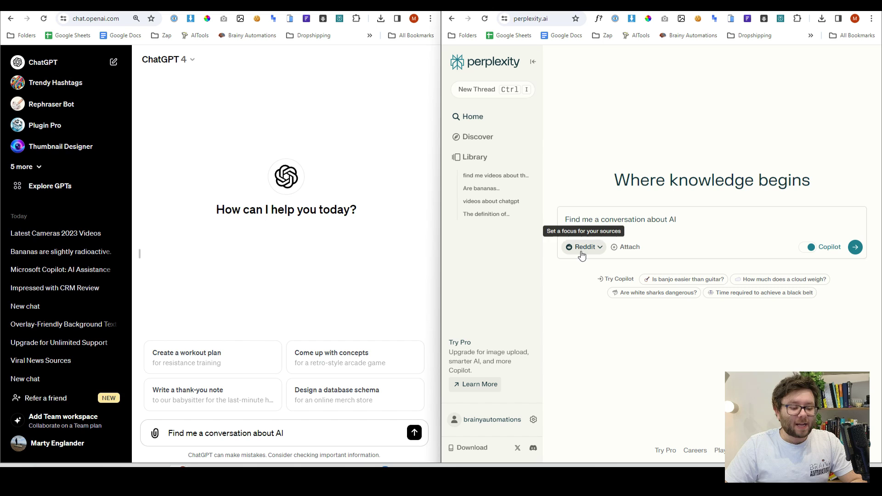
click(319, 435)
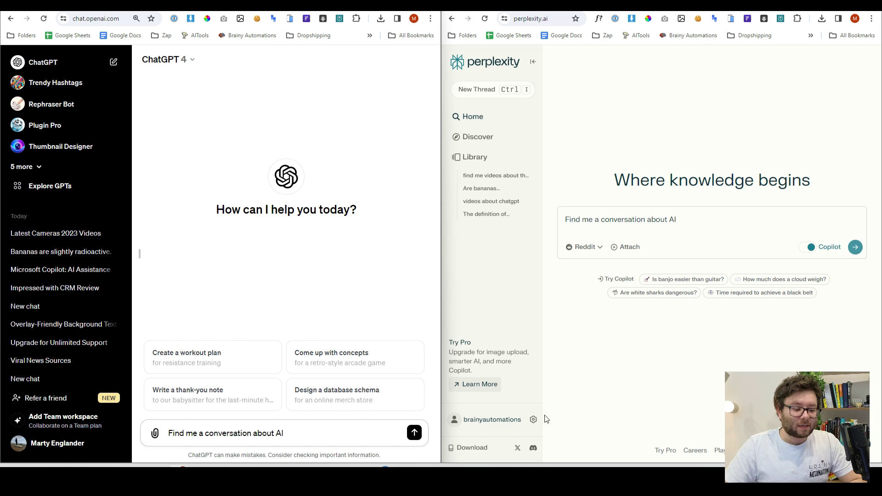
text(on reddit)
drag(354, 435, 181, 433)
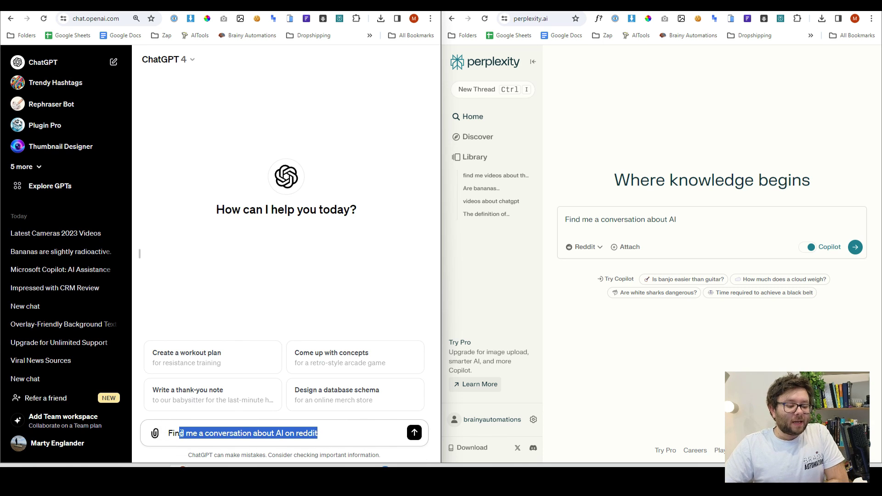
click(307, 432)
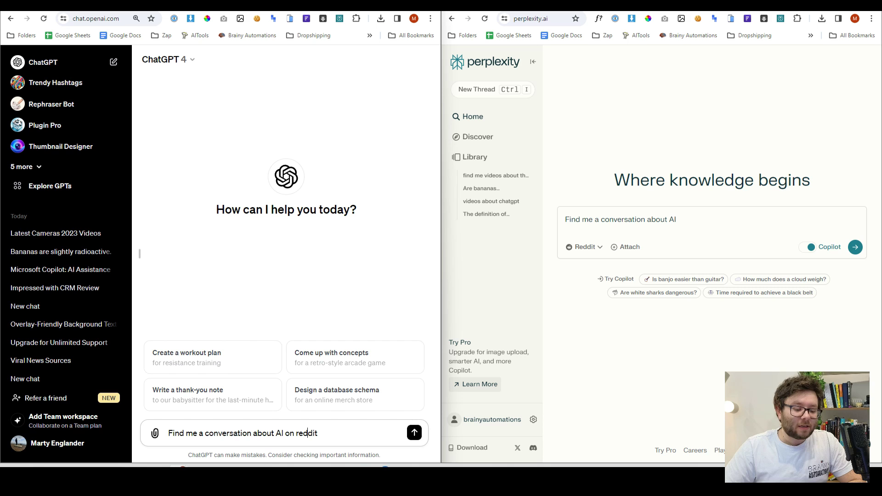
click(414, 432)
click(691, 316)
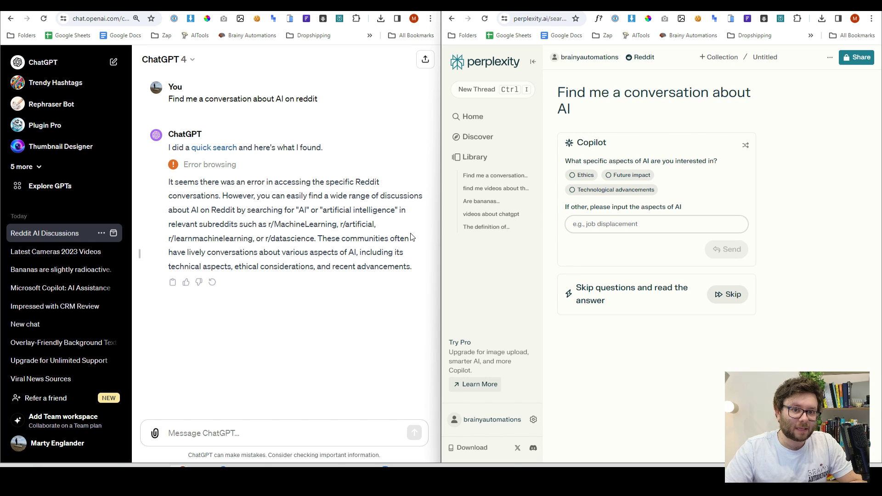
Answer Perplexity's Copilot with 'Future impact' and regenerate ChatGPT's failed Reddit answer
click(630, 175)
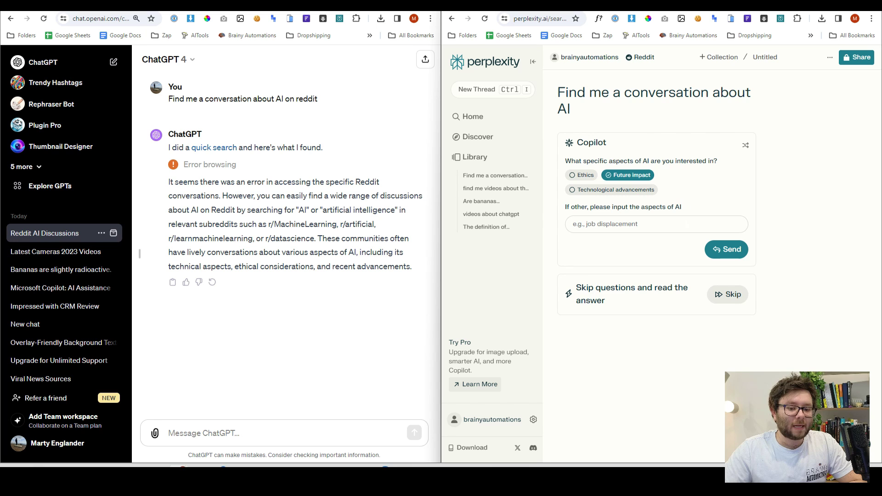
click(726, 251)
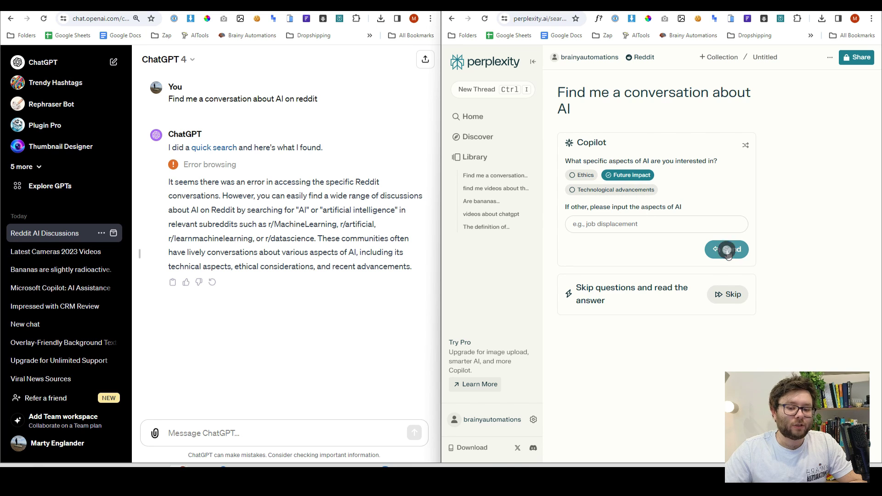
click(212, 282)
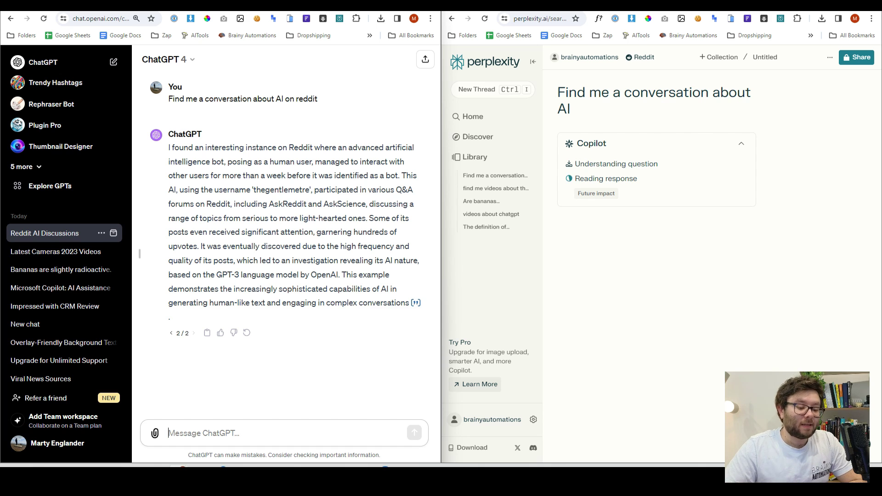
Open the Independent article cited by ChatGPT, scroll through it, and return to the chat
click(416, 304)
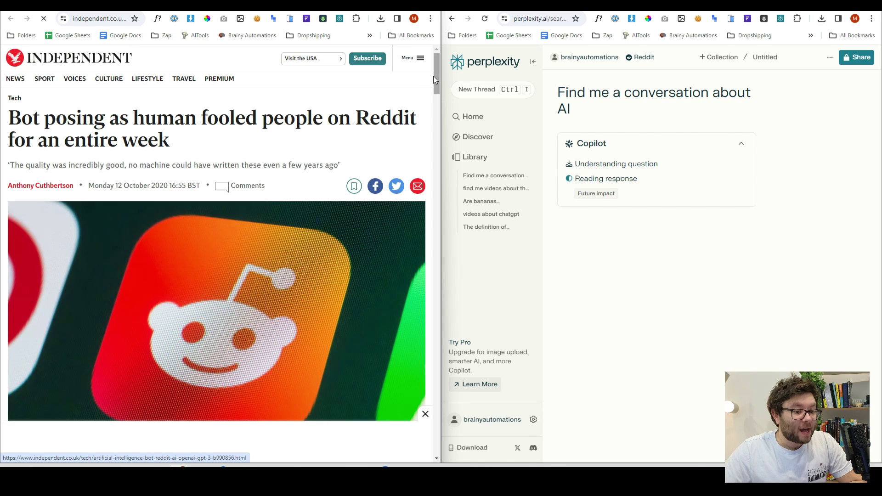
drag(433, 76, 431, 180)
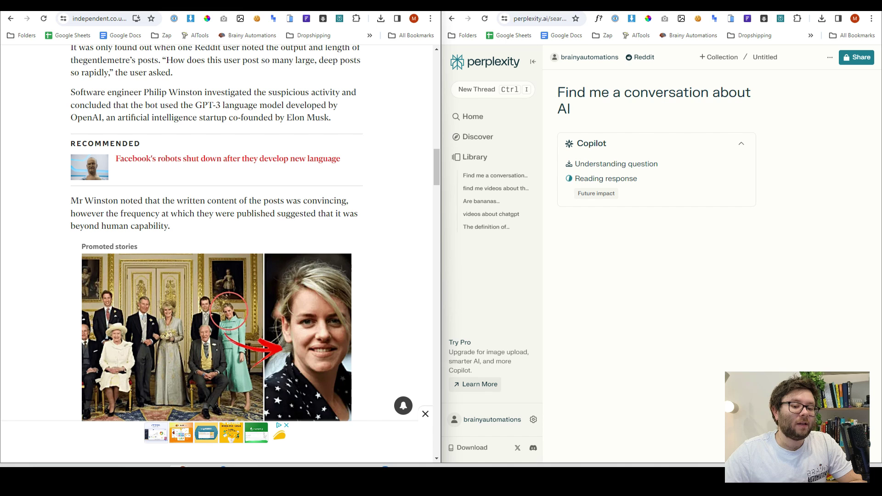
click(128, 5)
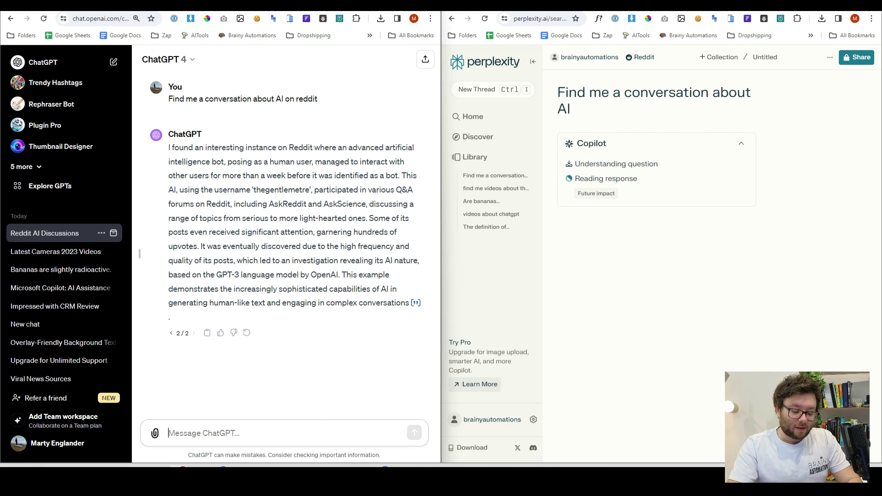
Ask ChatGPT 'find me direct links from reddit', then maximize the Perplexity window
text(find me direct l)
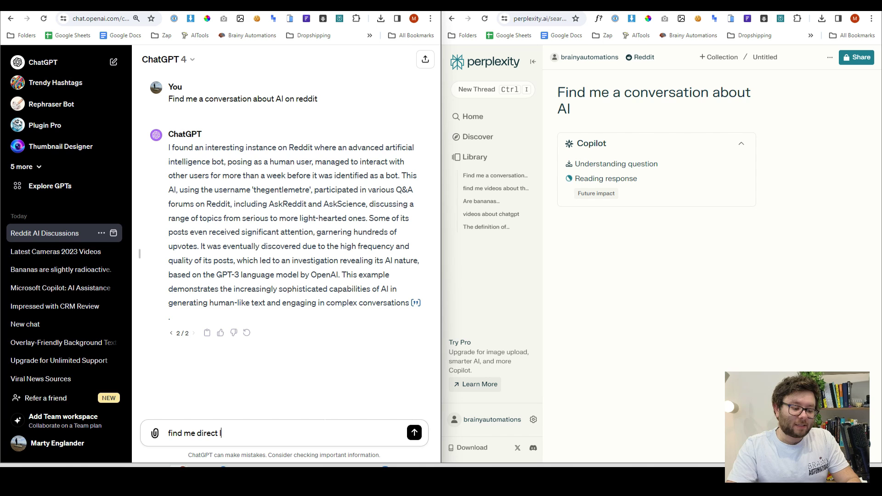
text(inks from reddit)
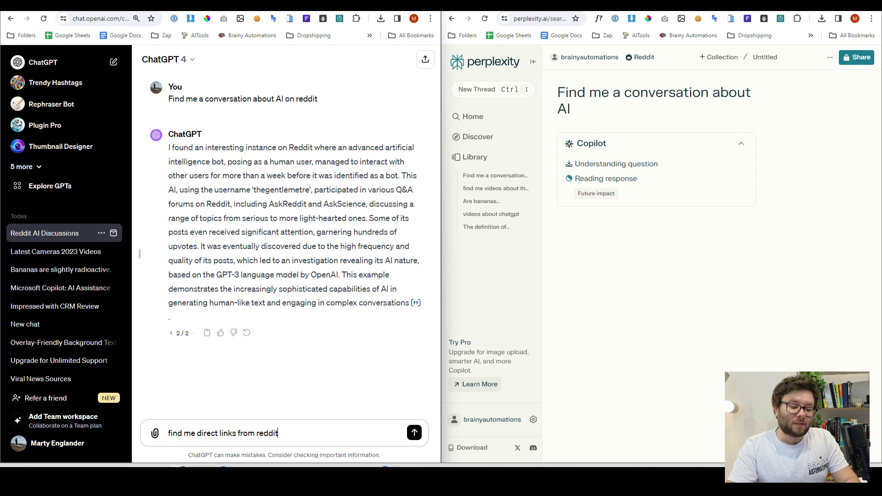
key(Return)
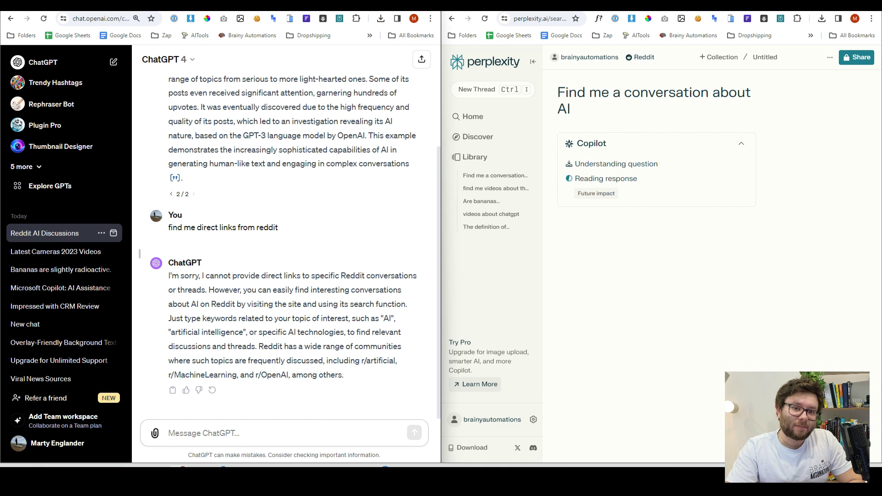
click(653, 238)
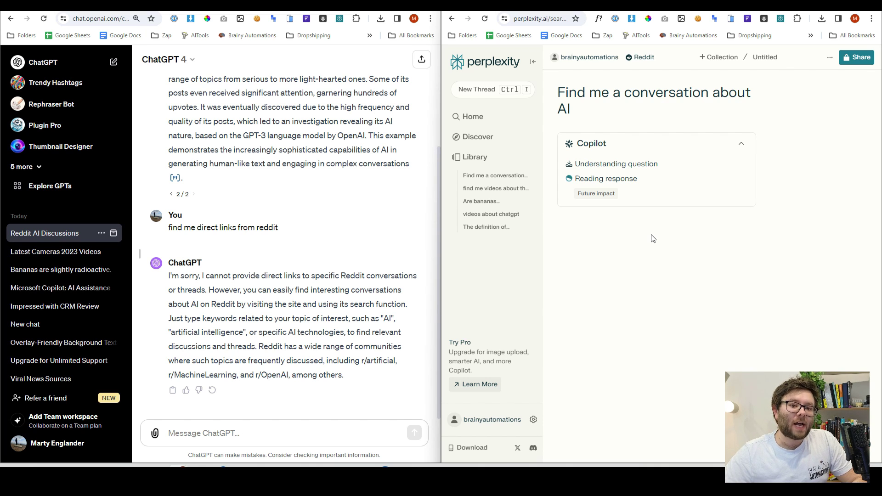
key(super+Up)
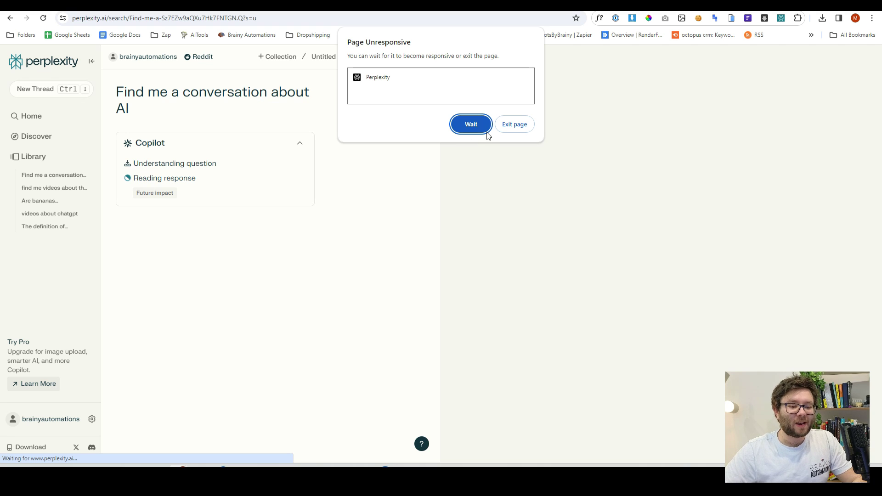
Exit the unresponsive Perplexity page and submit the Reddit-focused query 'ai'
click(515, 128)
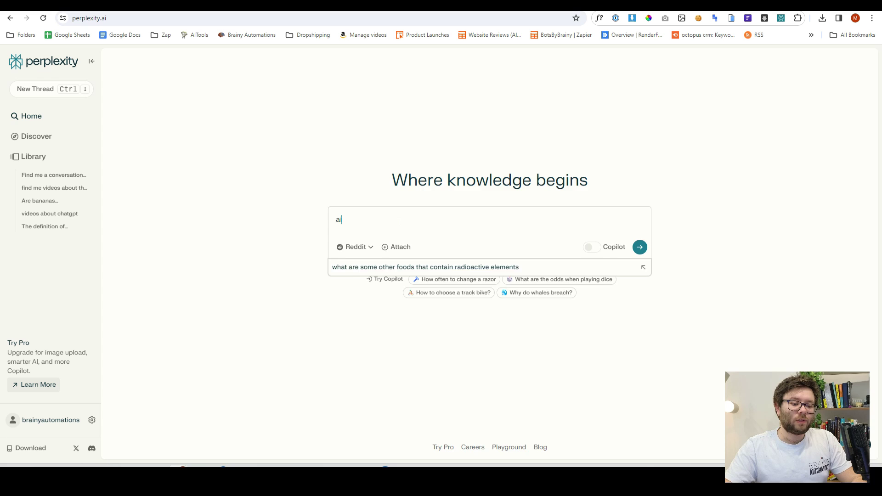
key(Return)
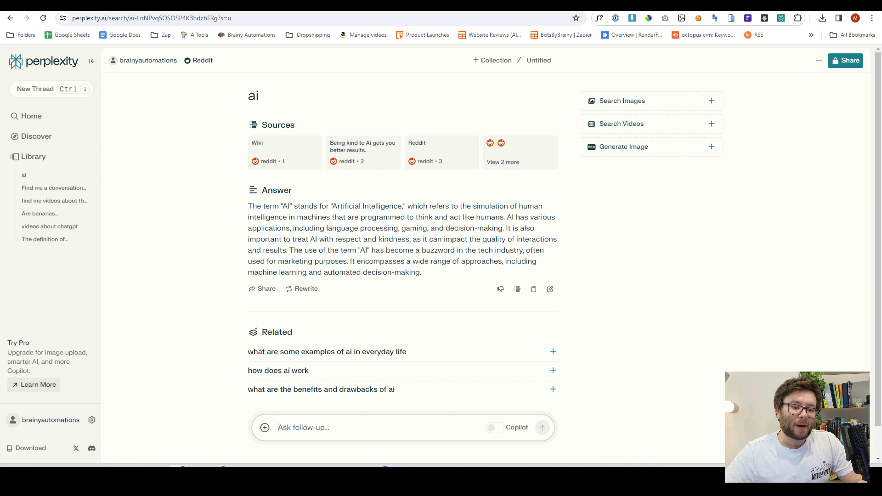
Open the r/Bard Reddit source 'Being kind to Ai gets you better results.' from Perplexity's answer
click(338, 144)
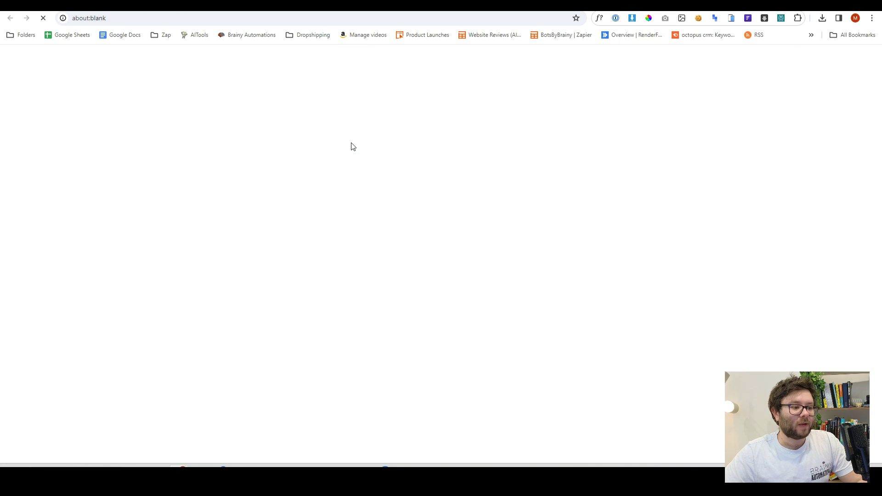